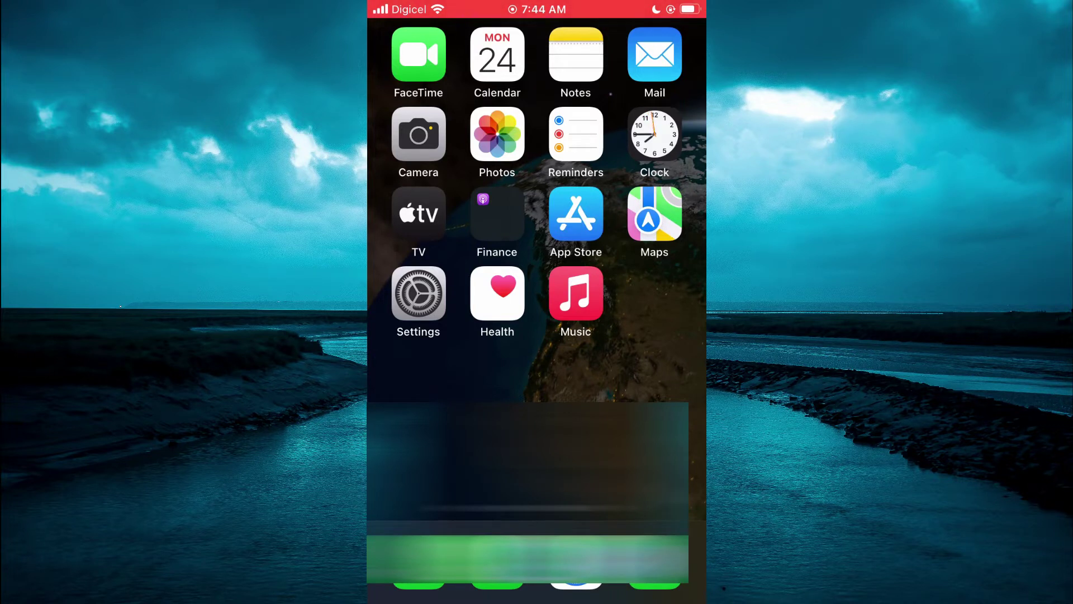
- Launch Mail from the Home Screen so the Gmail inbox appears
{"action": "left_click", "coordinate": [654, 54]}
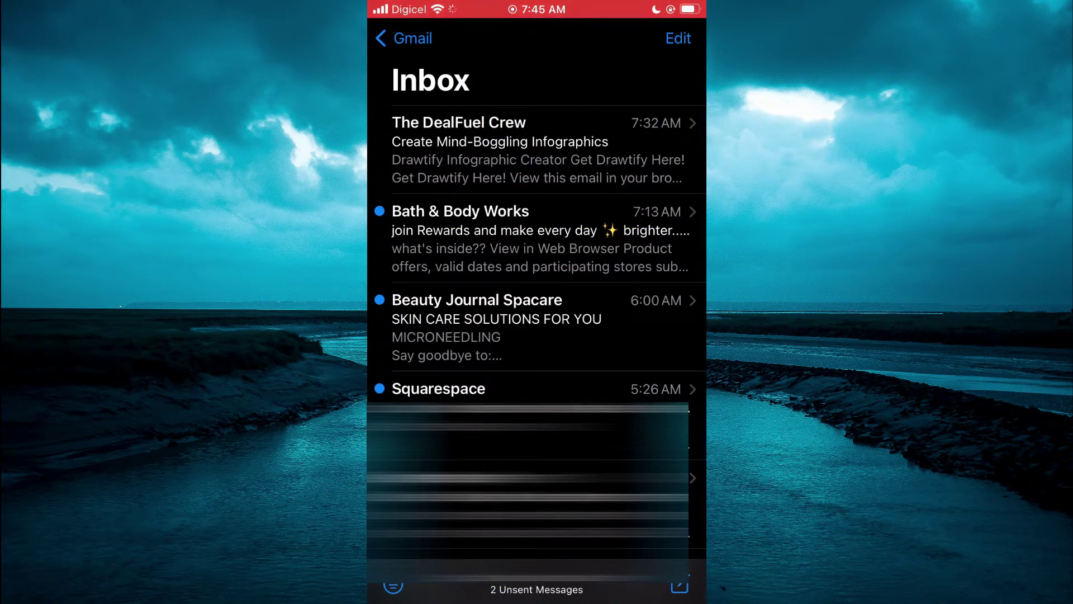
{"action": "left_click", "coordinate": [679, 586]}
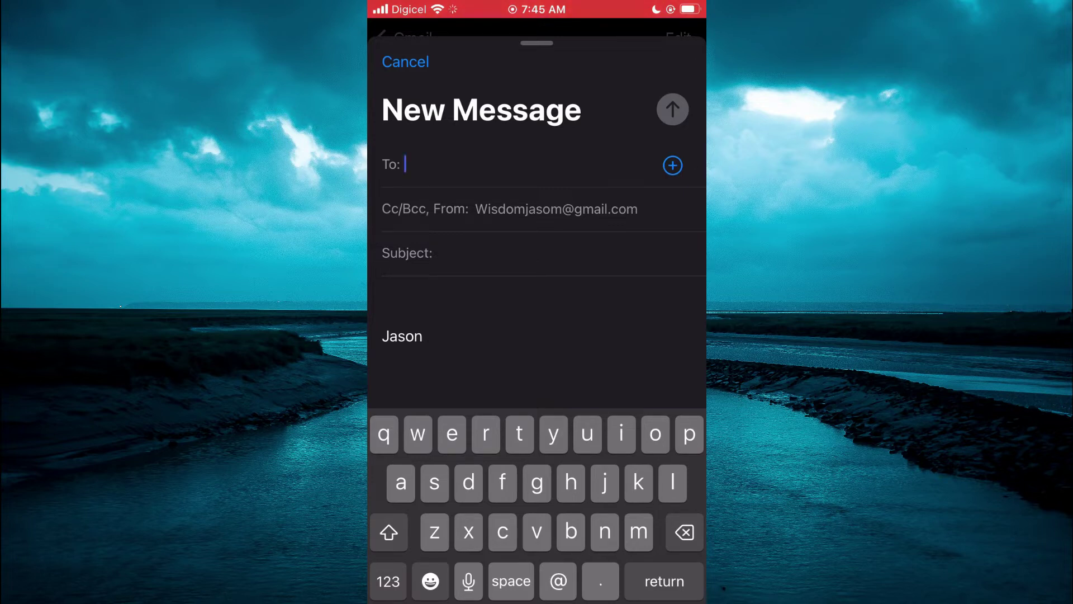
{"action": "type", "text": "w"}
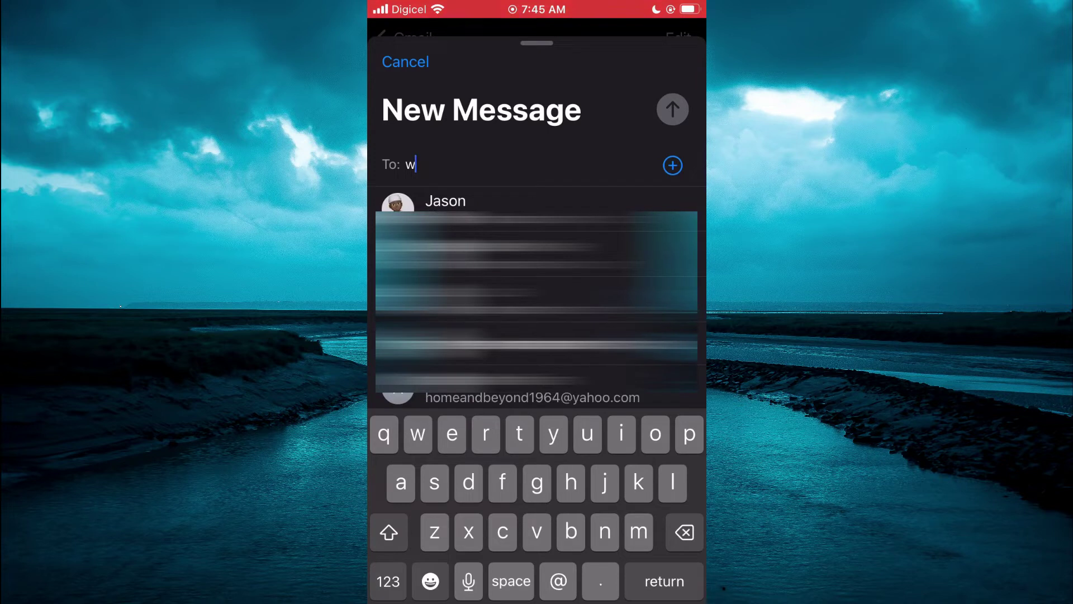
{"action": "left_click", "coordinate": [445, 202]}
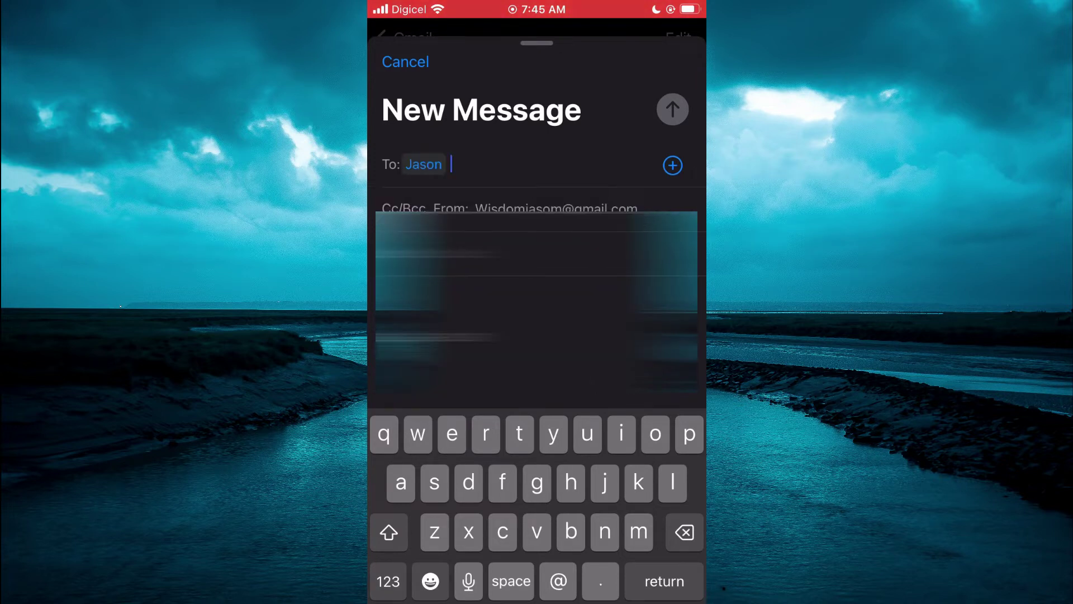
{"action": "type", "text": " w"}
{"action": "left_click", "coordinate": [503, 255]}
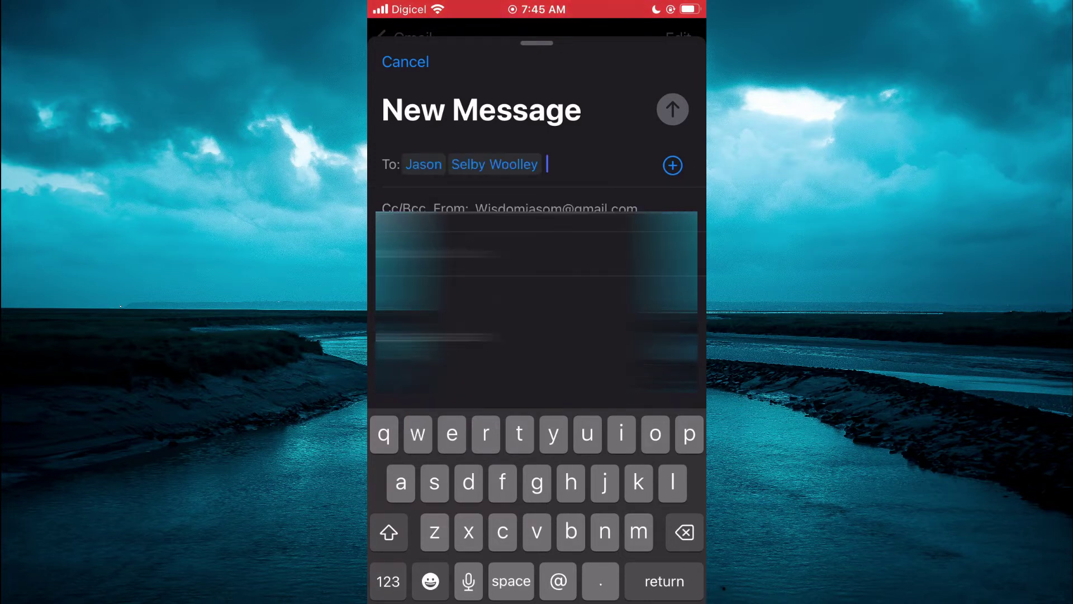
{"action": "type", "text": "w"}
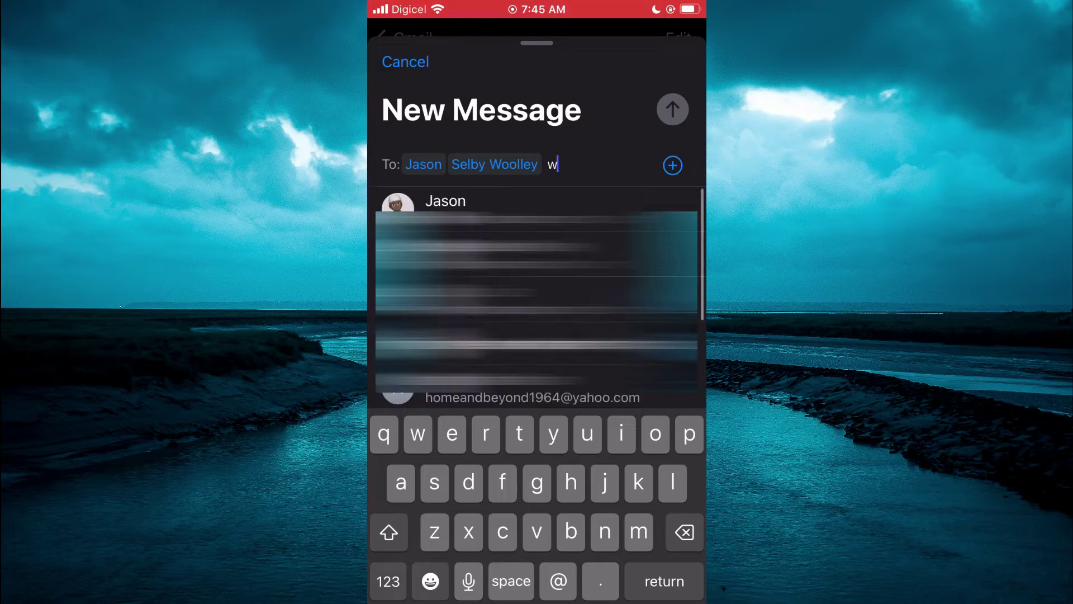
{"action": "left_click", "coordinate": [503, 243]}
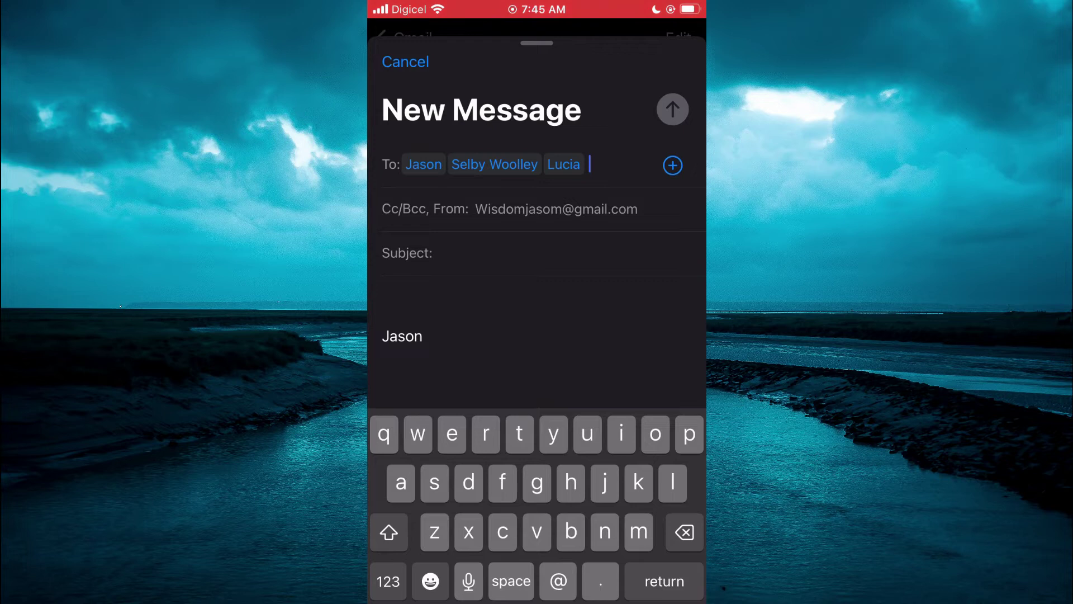
{"action": "left_click", "coordinate": [503, 253]}
{"action": "type", "text": "Te"}
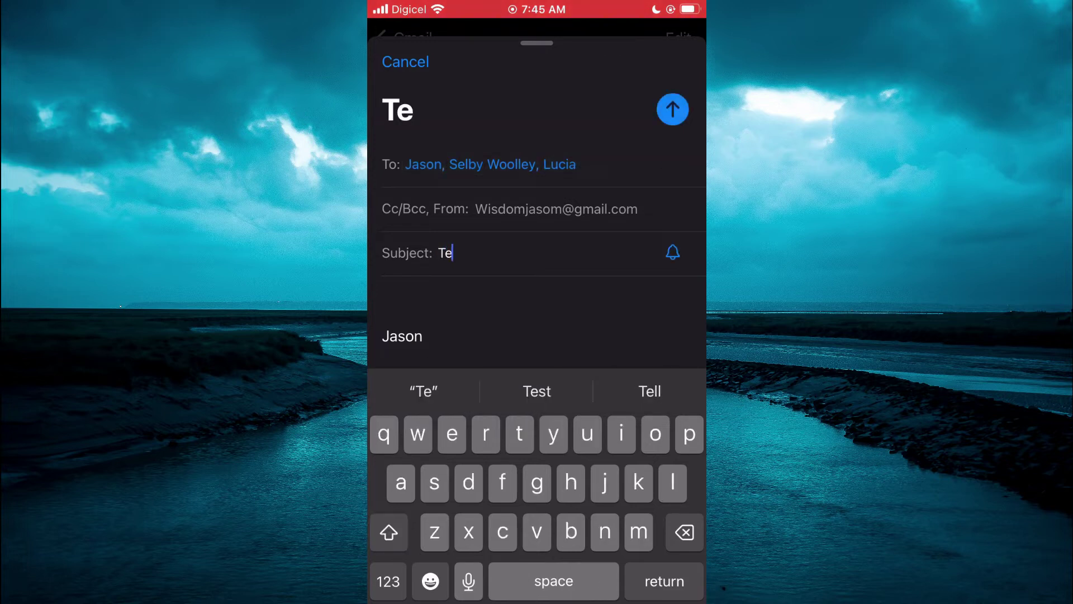
{"action": "type", "text": "st"}
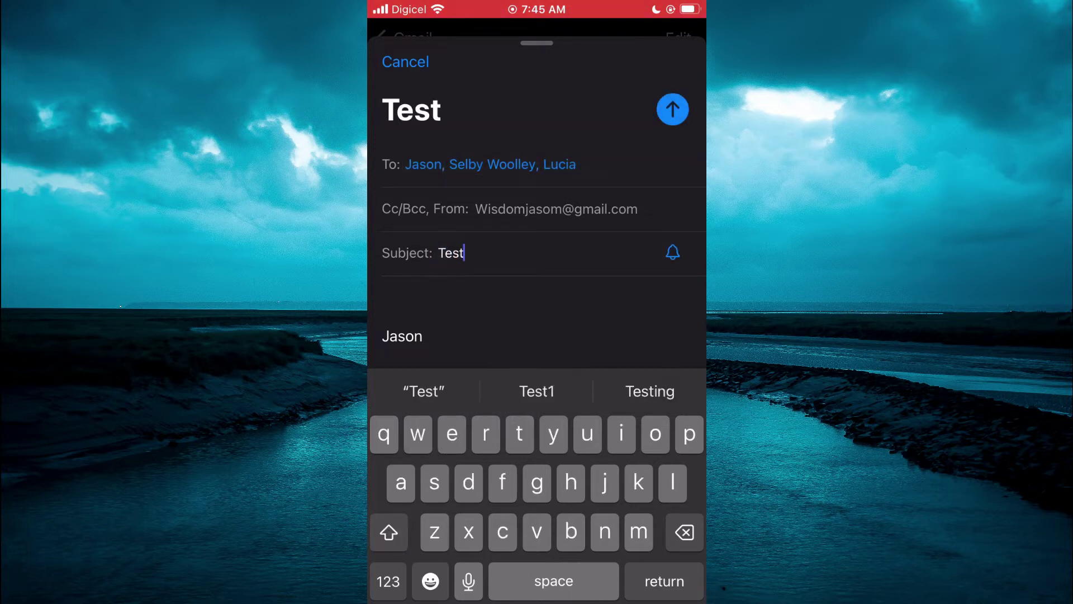
{"action": "key", "text": "Return"}
{"action": "type", "text": "I'm "}
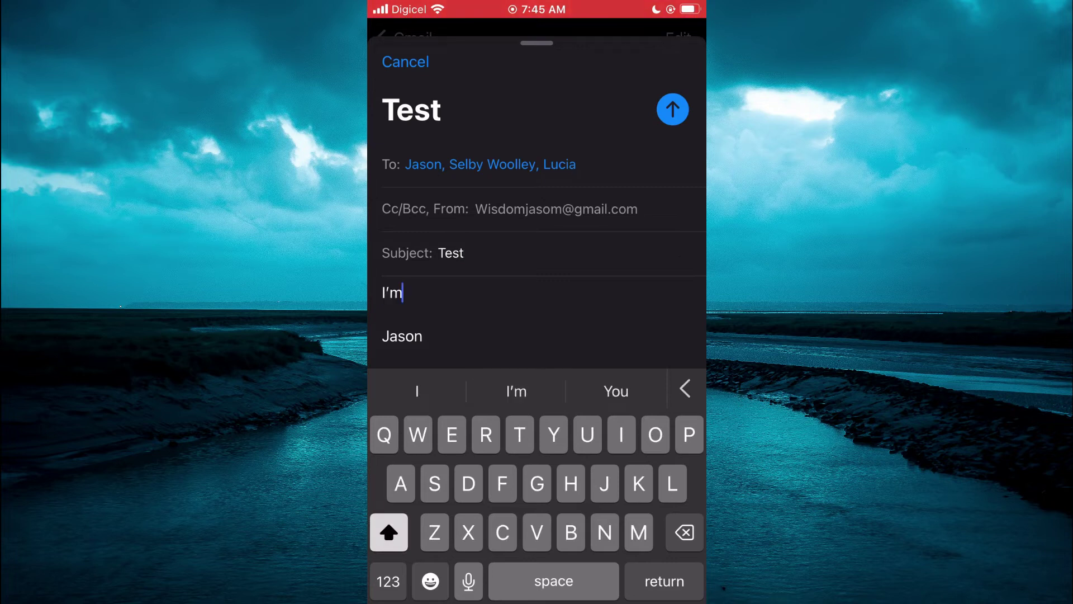
{"action": "type", "text": "test"}
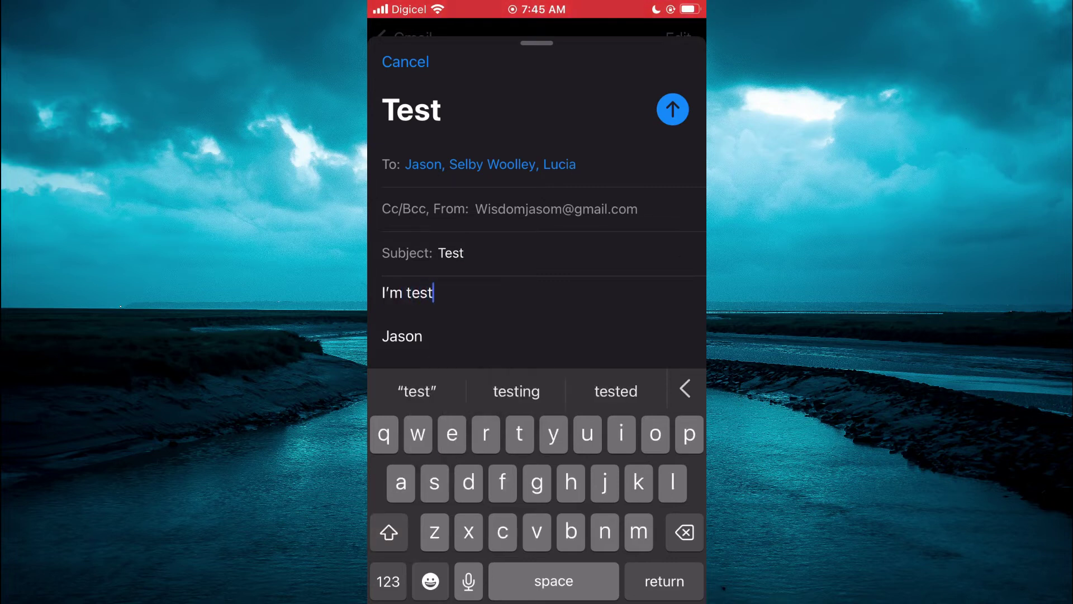